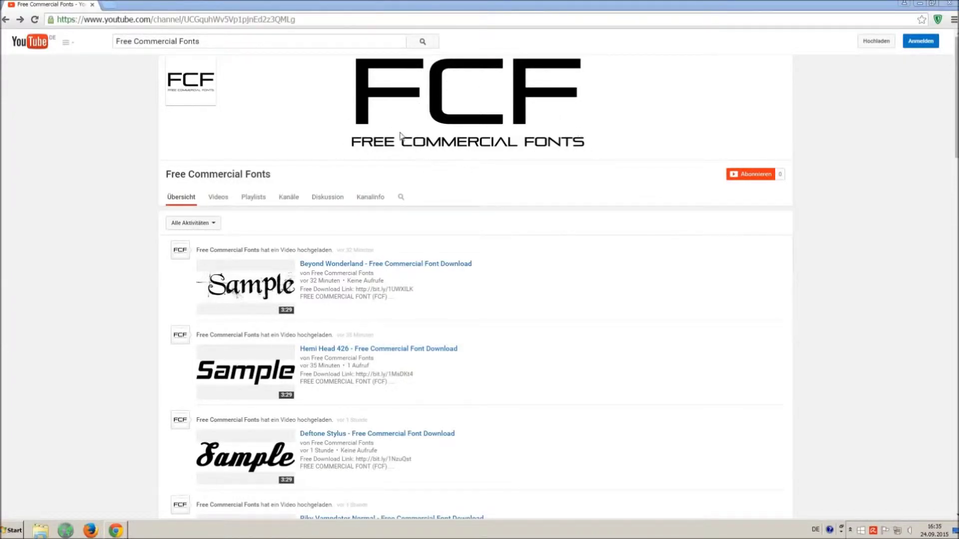
- Scroll down the Free Commercial Fonts channel and open the Riky Vampdator Normal video
{"action": "left_click_drag", "start_coordinate": [207, 42], "coordinate": [115, 36]}
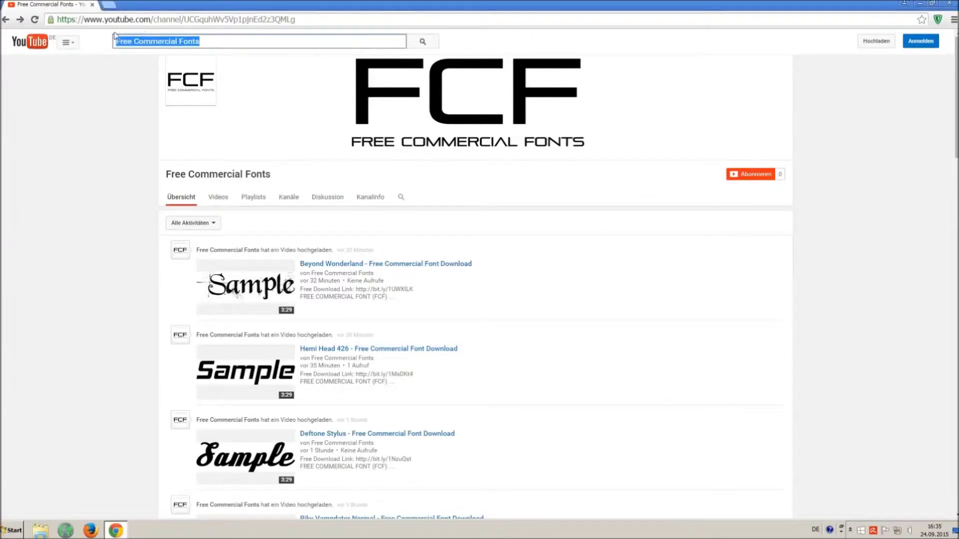
{"action": "left_click", "coordinate": [242, 42]}
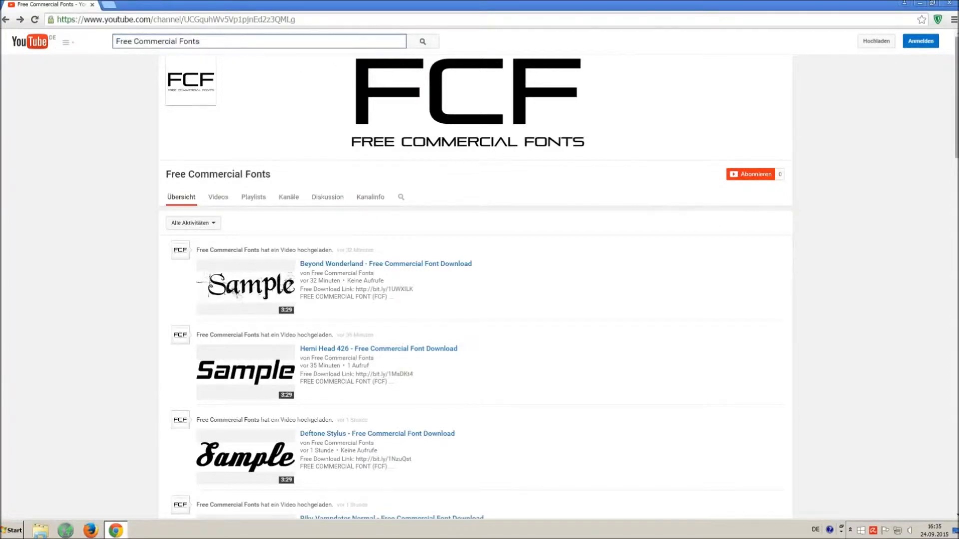
{"action": "scroll", "coordinate": [614, 254], "scroll_direction": "down", "scroll_amount": 2}
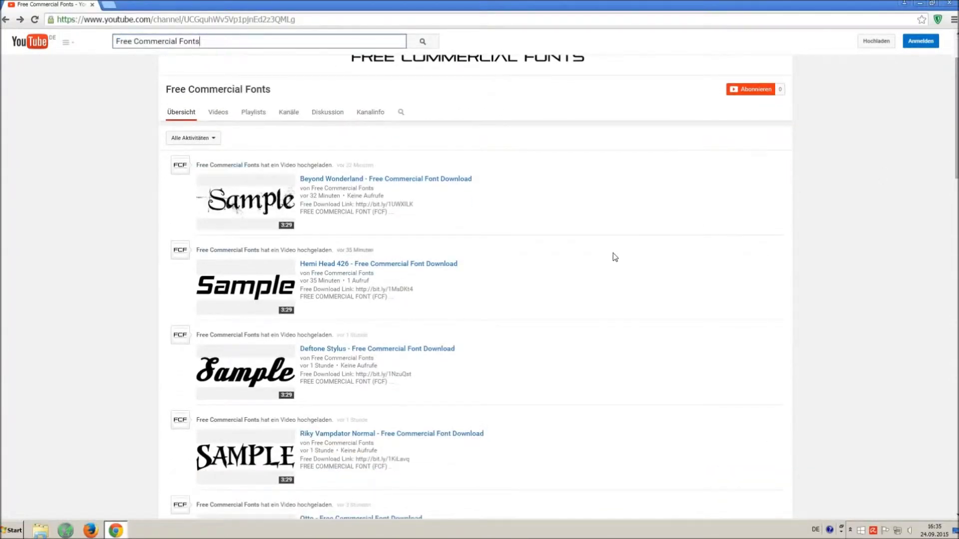
{"action": "scroll", "coordinate": [613, 253], "scroll_direction": "down", "scroll_amount": 1}
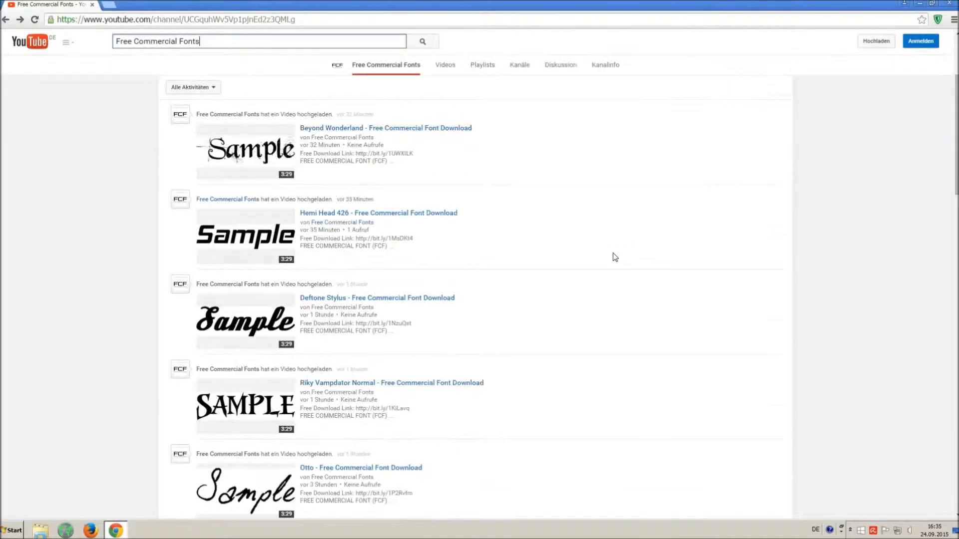
{"action": "left_click", "coordinate": [332, 383]}
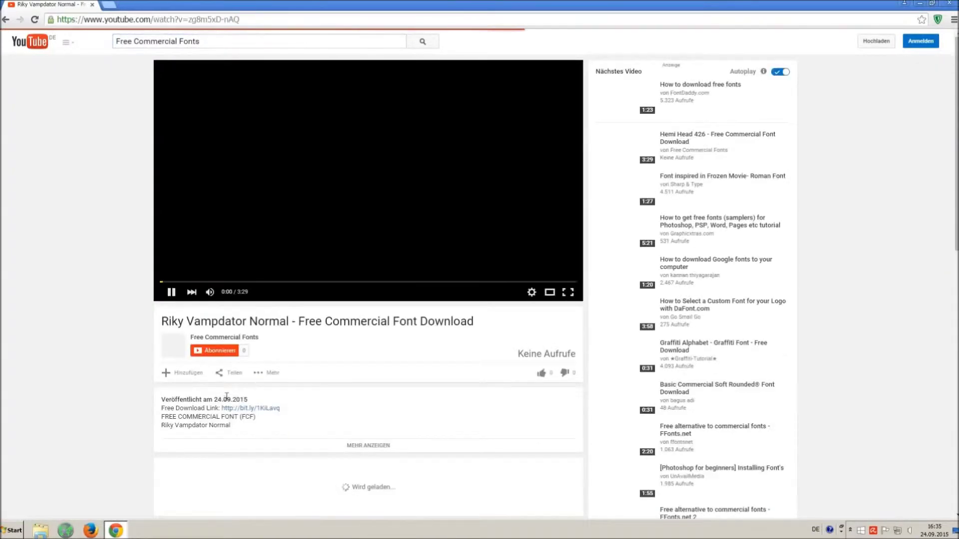
- Pause the video and expand its description to reveal the download and license links
{"action": "left_click", "coordinate": [169, 293]}
{"action": "left_click", "coordinate": [365, 446]}
{"action": "scroll", "coordinate": [332, 428], "scroll_direction": "down", "scroll_amount": 2}
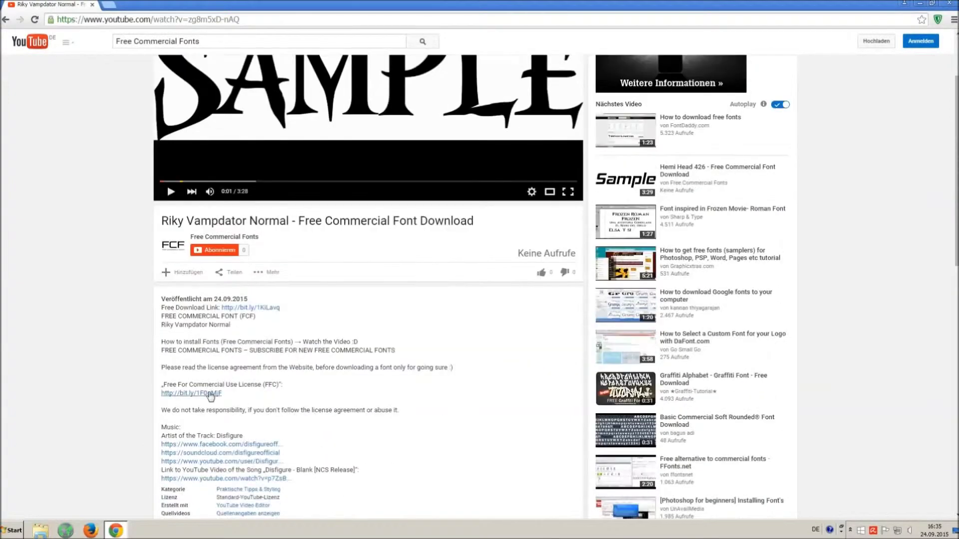
{"action": "left_click_drag", "start_coordinate": [162, 368], "coordinate": [234, 391]}
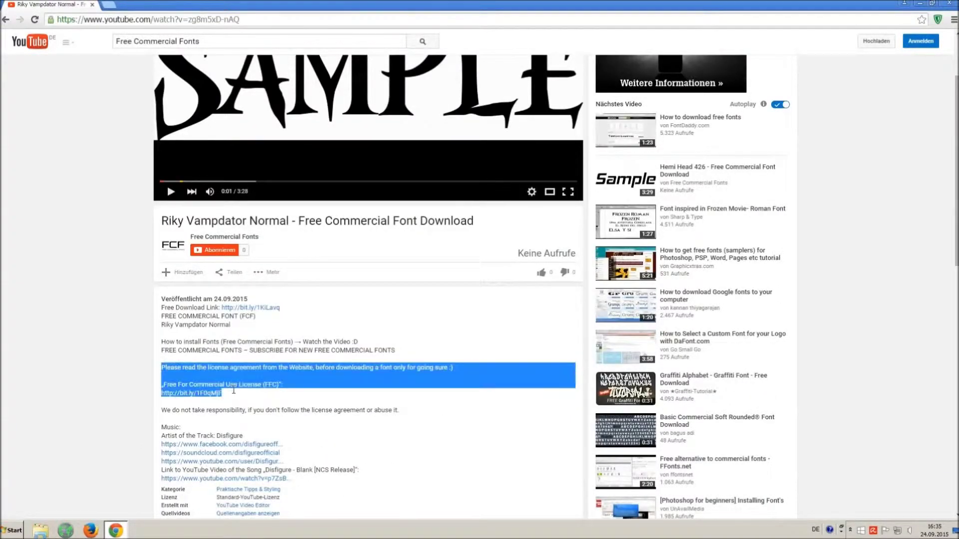
{"action": "left_click", "coordinate": [277, 405]}
- Skip both adf.ly ad pages to land on the 1001fonts Riky Vampdator Normal Font page
{"action": "scroll", "coordinate": [277, 404], "scroll_direction": "up", "scroll_amount": 2}
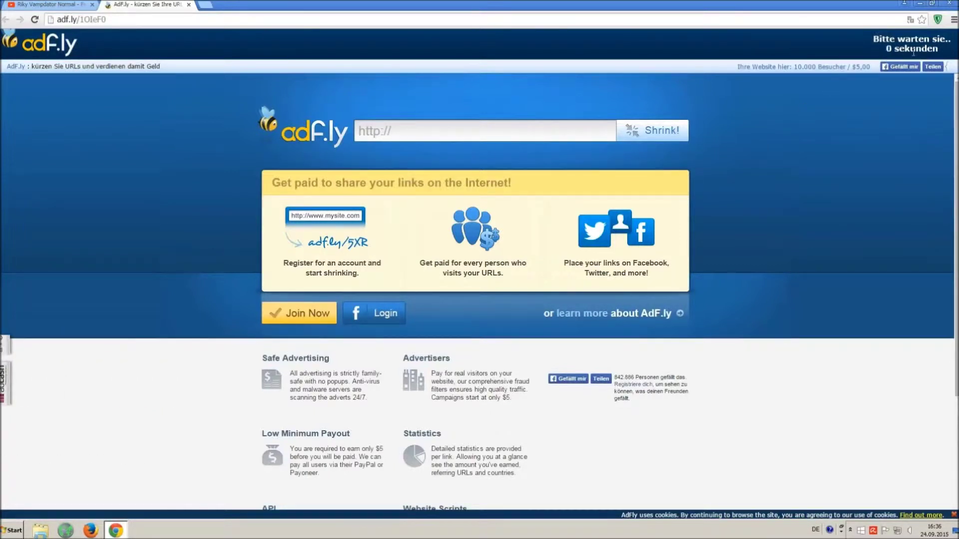
{"action": "left_click", "coordinate": [901, 46]}
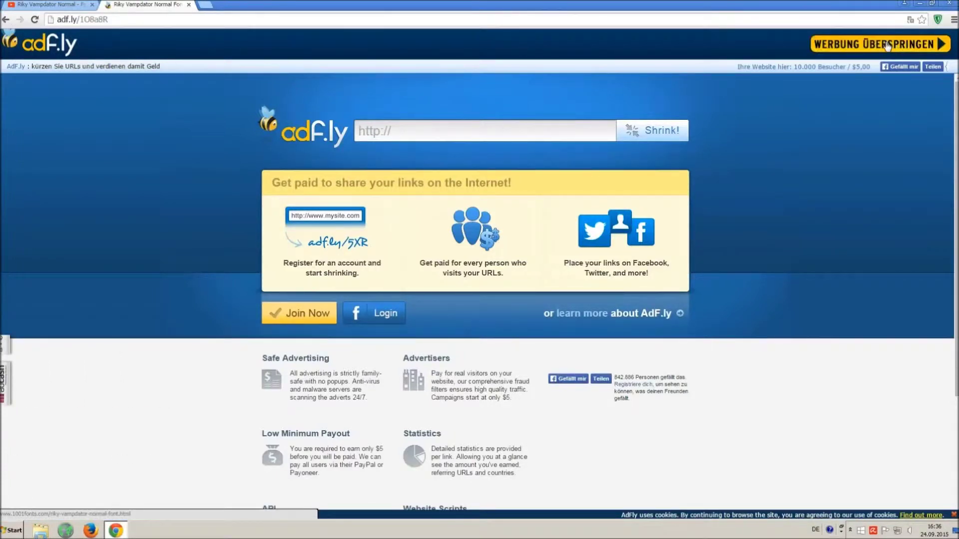
{"action": "left_click", "coordinate": [887, 46]}
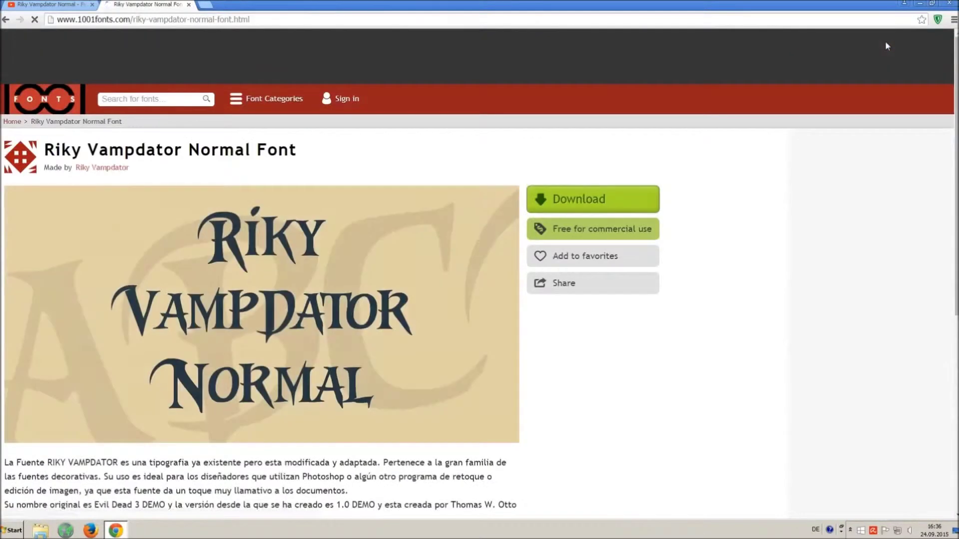
- Scroll down the 1001fonts page and download Riky Vampdator Normal as a TTF file
{"action": "left_click_drag", "start_coordinate": [44, 150], "coordinate": [348, 152]}
{"action": "left_click", "coordinate": [360, 159]}
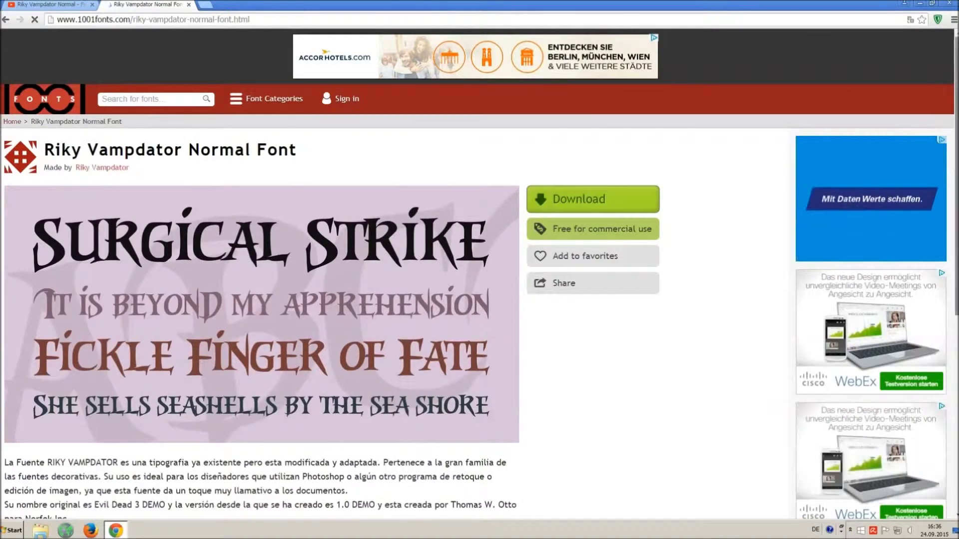
{"action": "scroll", "coordinate": [564, 209], "scroll_direction": "down", "scroll_amount": 3}
{"action": "scroll", "coordinate": [480, 272], "scroll_direction": "down", "scroll_amount": 5}
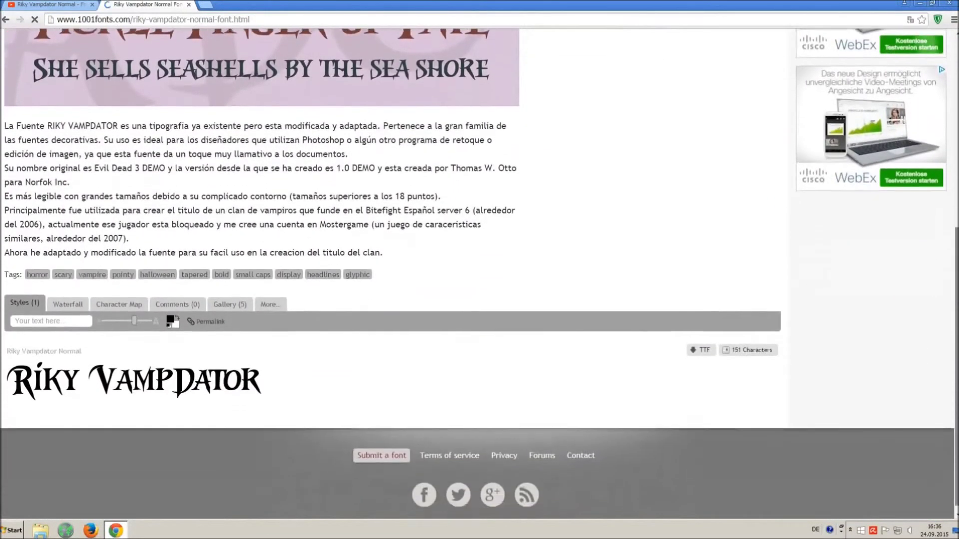
{"action": "left_click", "coordinate": [701, 348]}
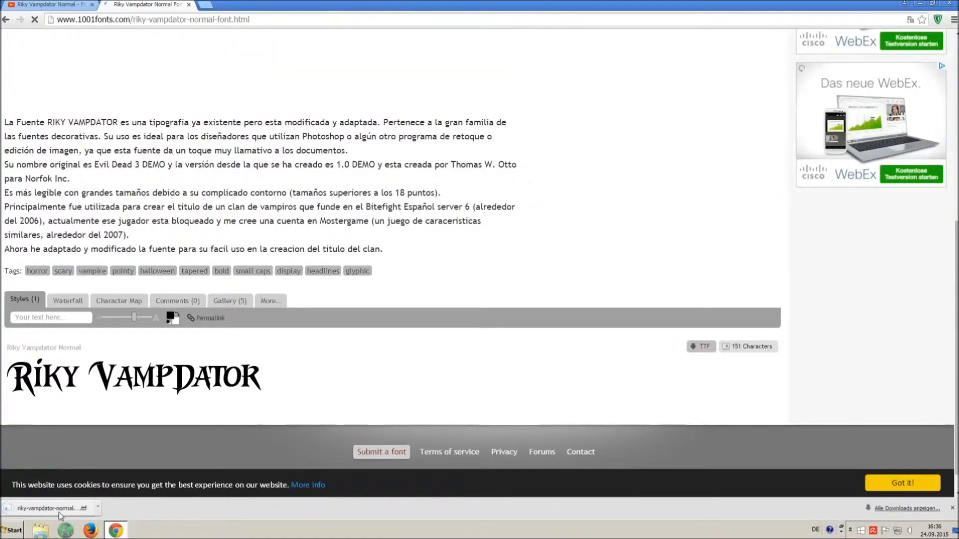
- Search the Control Panel for 'font' and open the Schriftarten folder listing 208 fonts
{"action": "left_click", "coordinate": [7, 532]}
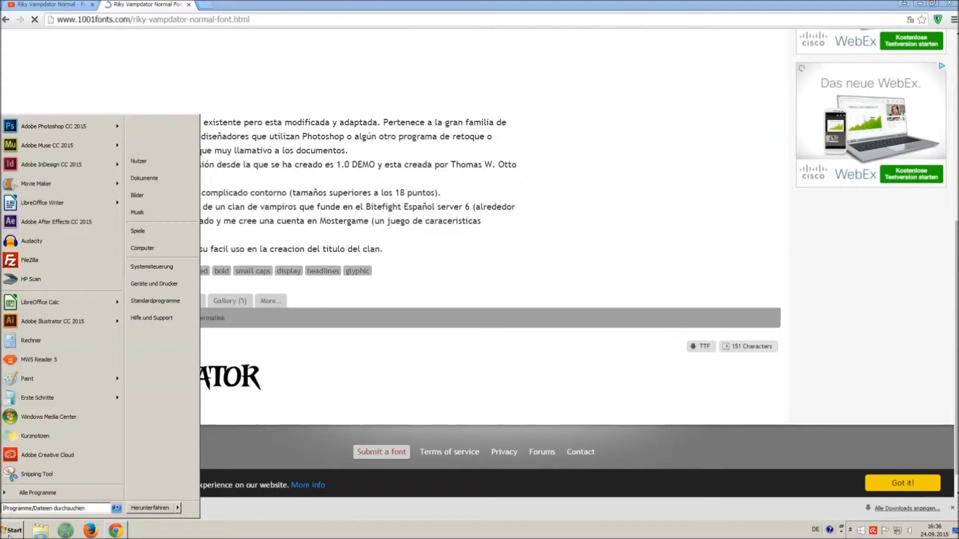
{"action": "left_click", "coordinate": [151, 266]}
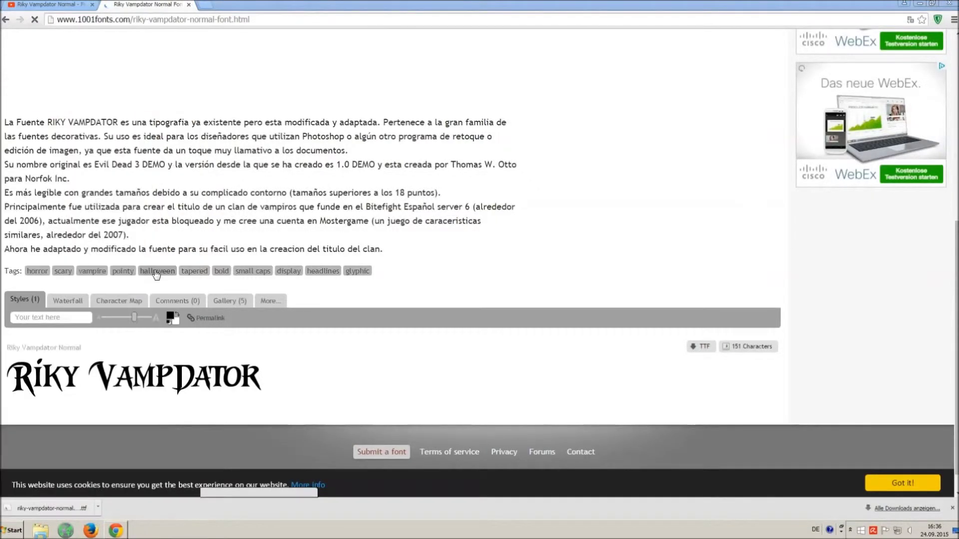
{"action": "left_click", "coordinate": [774, 135]}
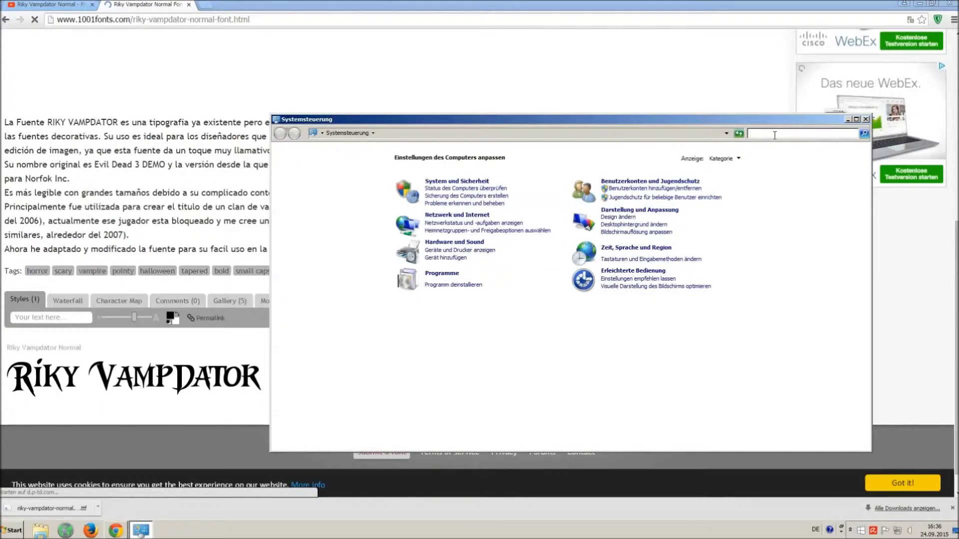
{"action": "type", "text": "font"}
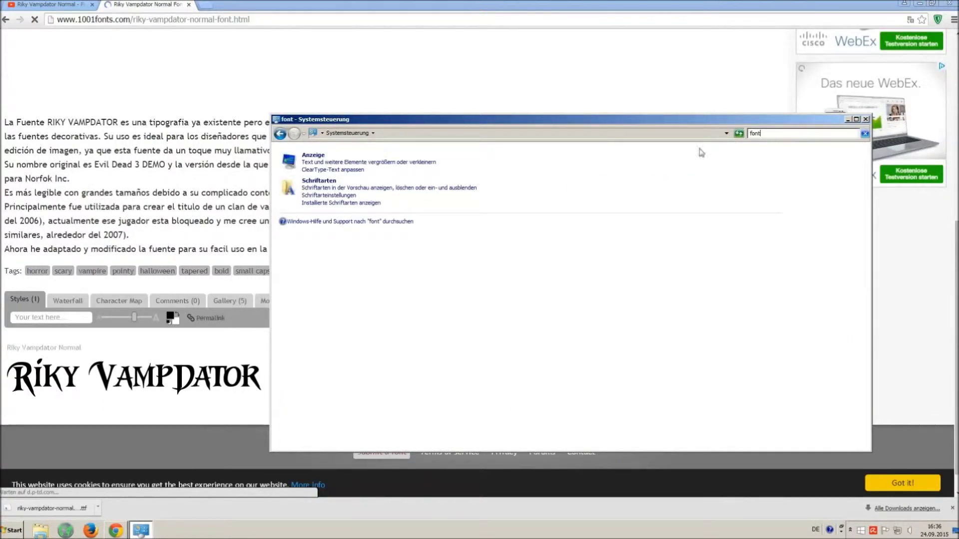
{"action": "left_click", "coordinate": [325, 182]}
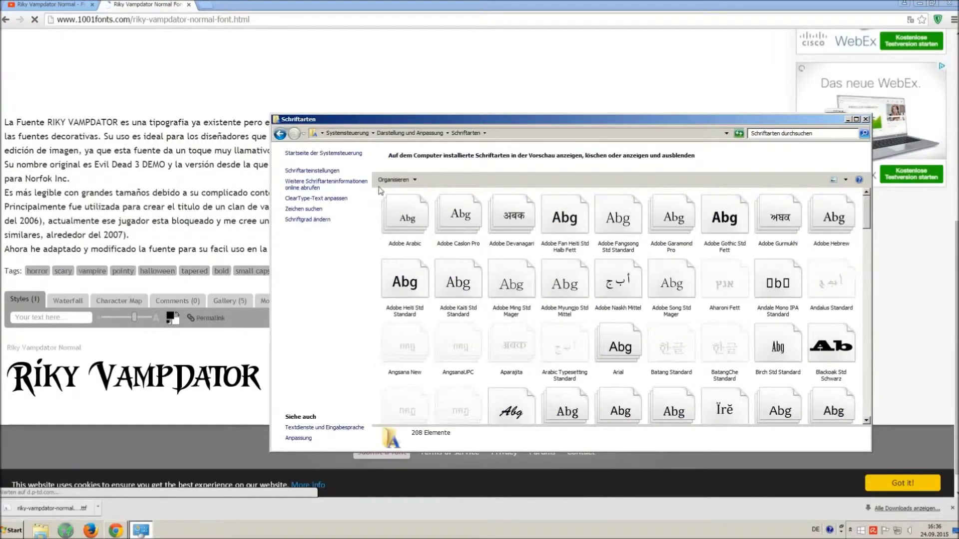
{"action": "left_click_drag", "start_coordinate": [382, 191], "coordinate": [537, 112]}
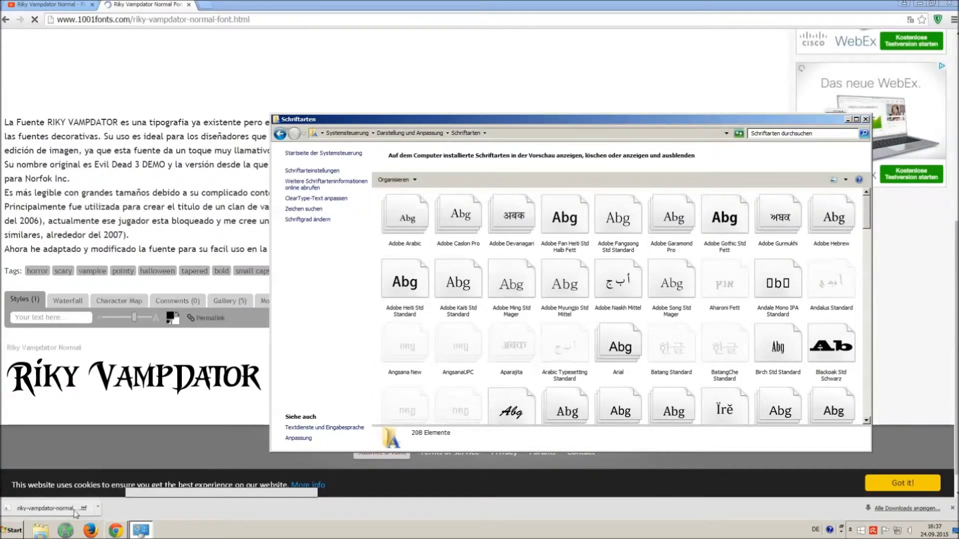
{"action": "left_click", "coordinate": [13, 530]}
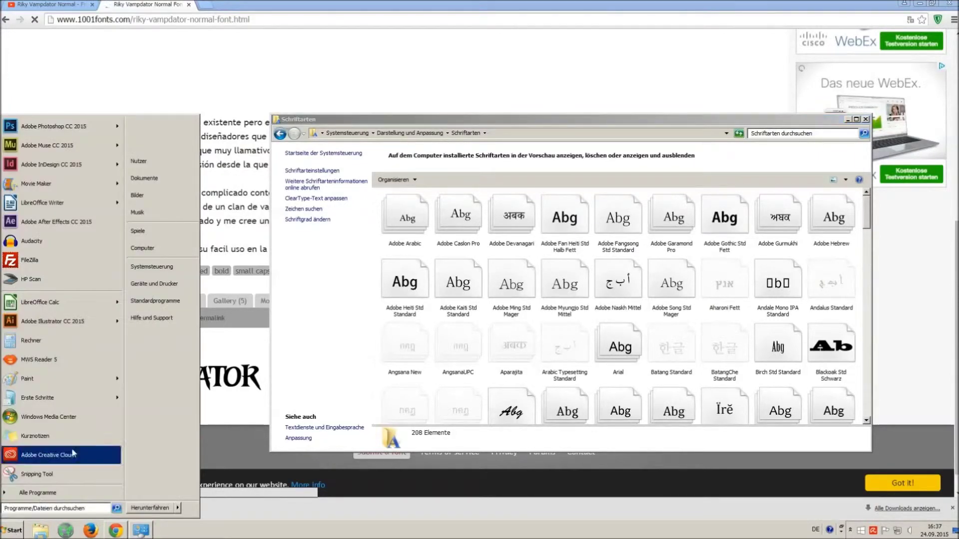
- Open the Downloads folder and drag the downloaded TTF font into the Fonts folder
{"action": "left_click", "coordinate": [176, 249]}
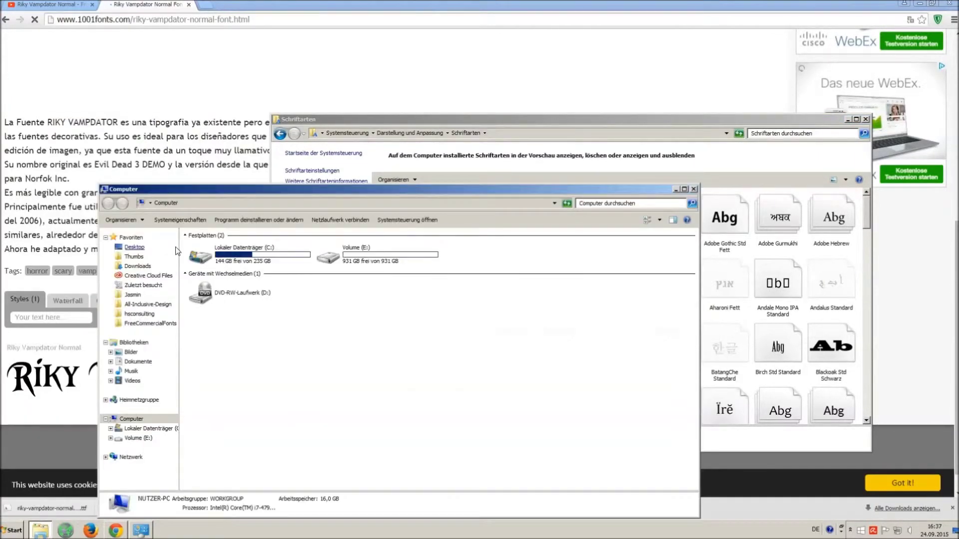
{"action": "left_click", "coordinate": [137, 266]}
{"action": "left_click_drag", "start_coordinate": [259, 200], "coordinate": [244, 340]}
{"action": "left_click_drag", "start_coordinate": [212, 402], "coordinate": [488, 261]}
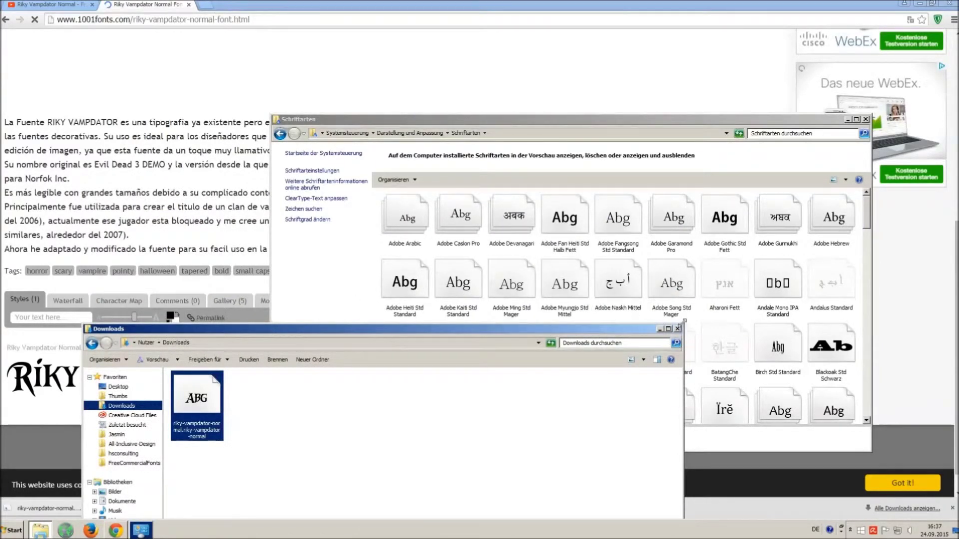
- Close the Downloads and Schriftarten windows and the 1001fonts tab, then minimize Chrome
{"action": "left_click", "coordinate": [677, 329]}
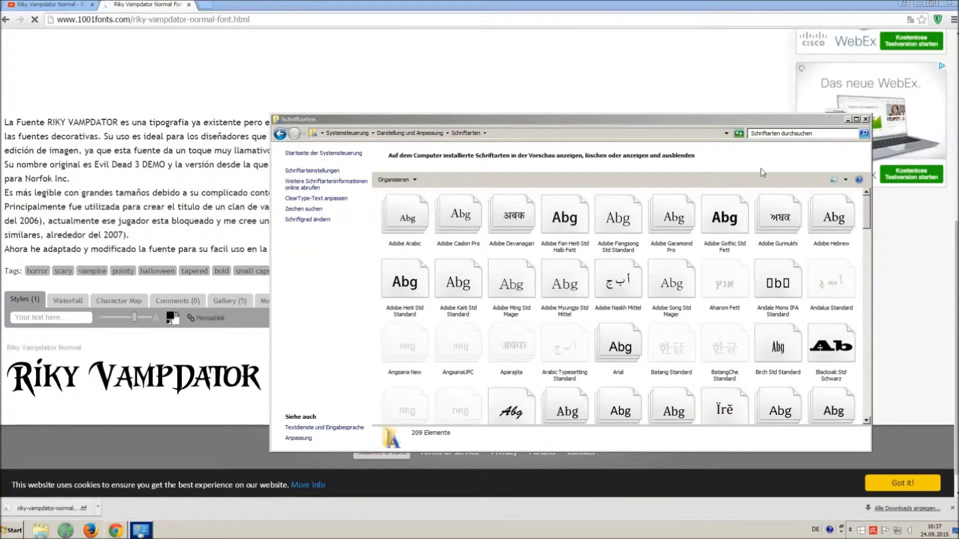
{"action": "left_click", "coordinate": [866, 120]}
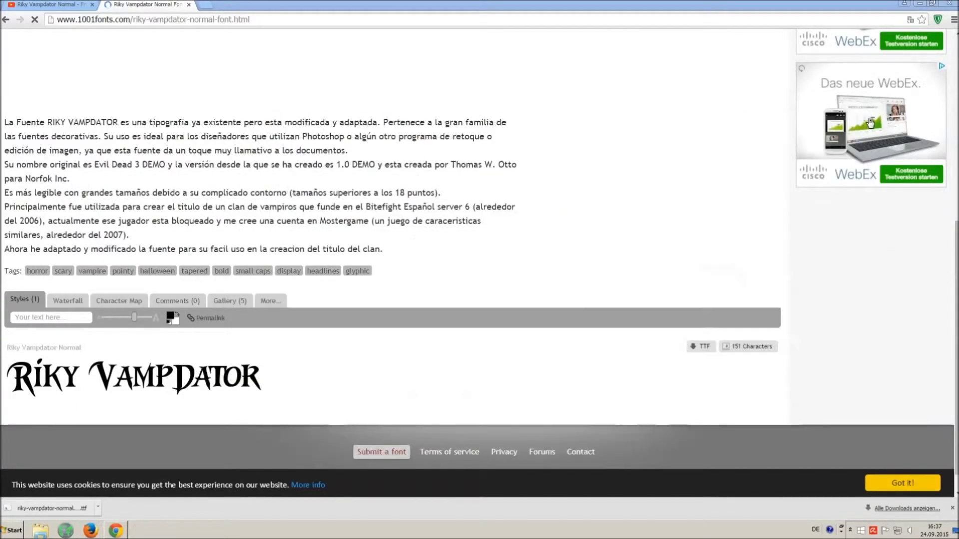
{"action": "left_click", "coordinate": [188, 5]}
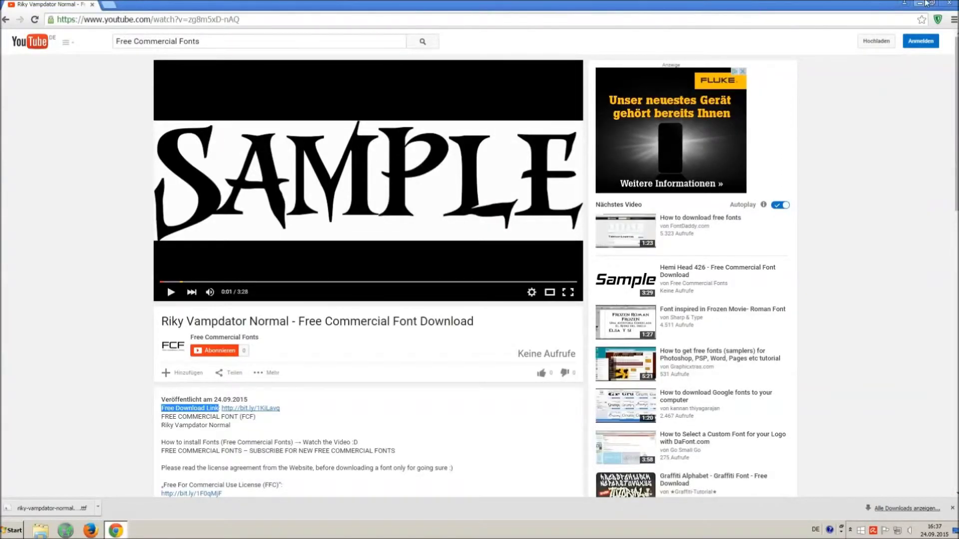
{"action": "left_click", "coordinate": [925, 3]}
- In a new Writer document, type the sample line, select it, and search fonts for 'Vamp'
{"action": "double_click", "coordinate": [20, 115]}
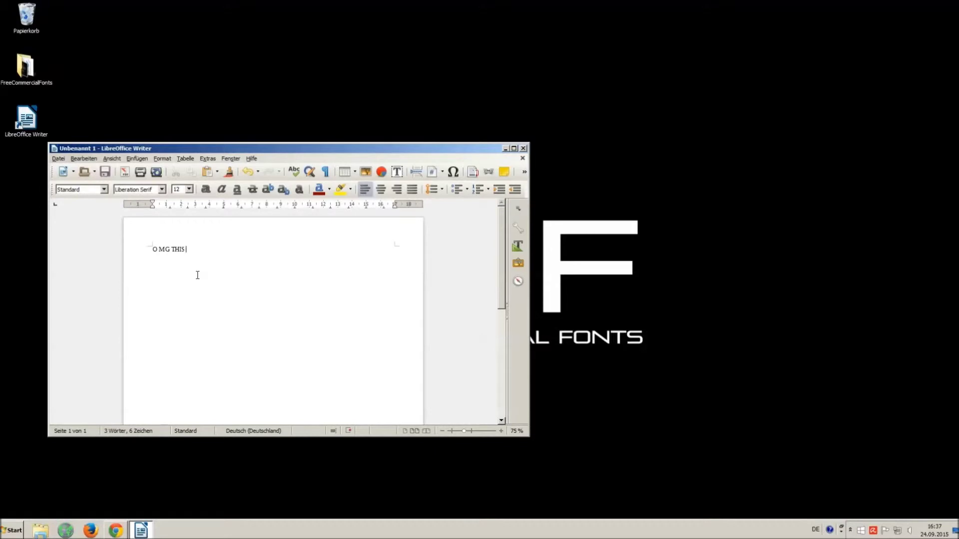
{"action": "type", "text": "ICE IS SO ANNOYING"}
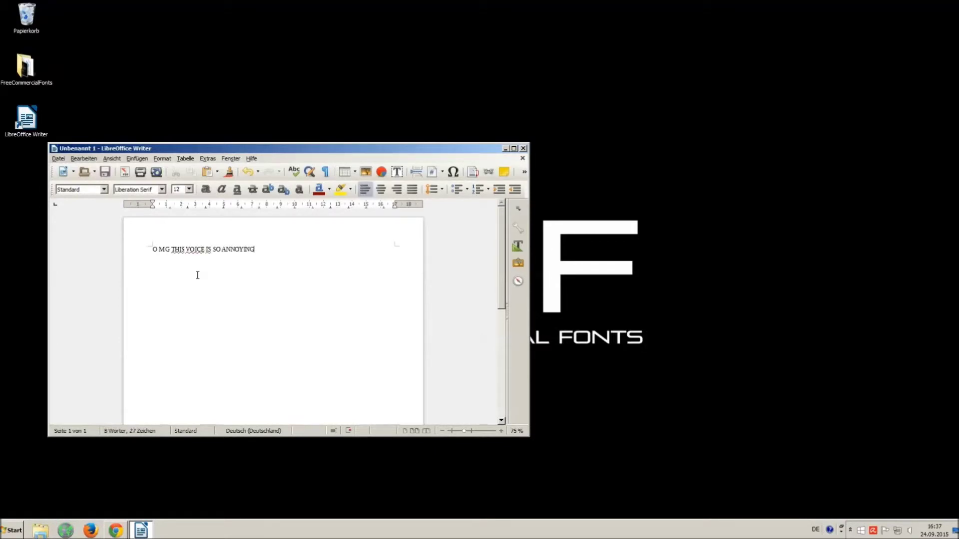
{"action": "type", "text": "!!:("}
{"action": "key", "text": "ctrl+a"}
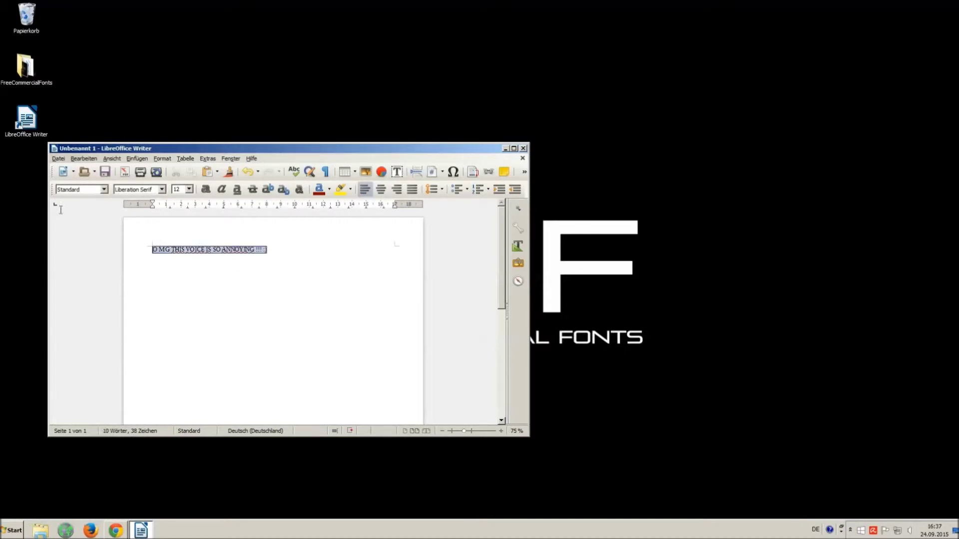
{"action": "double_click", "coordinate": [134, 190]}
{"action": "type", "text": "Va"}
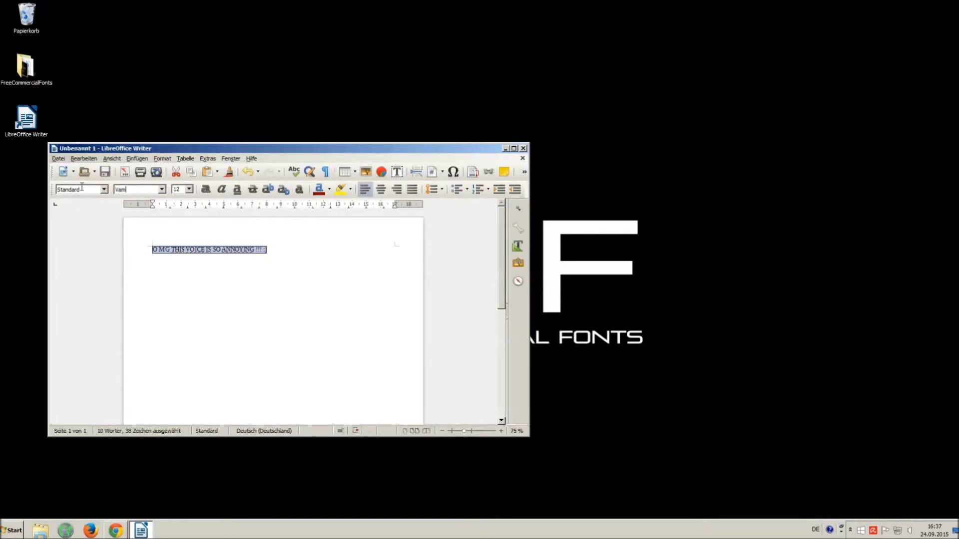
{"action": "type", "text": "mp"}
{"action": "key", "text": "BackSpace"}
{"action": "key", "text": "BackSpace"}
{"action": "key", "text": "BackSpace"}
{"action": "key", "text": "BackSpace"}
- Apply the Riky Vampdator Normal font at size 16 to the sample line
{"action": "left_click", "coordinate": [162, 189]}
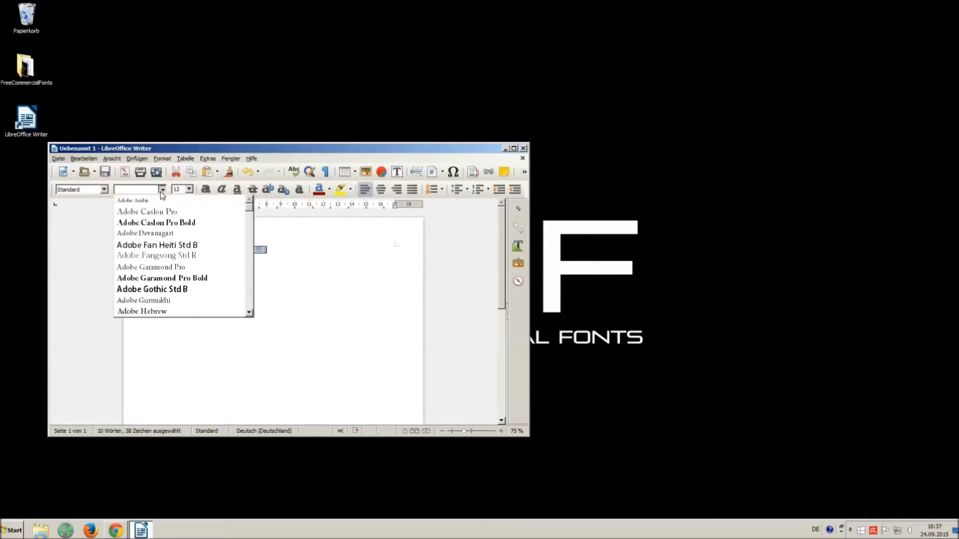
{"action": "left_click_drag", "start_coordinate": [251, 213], "coordinate": [255, 288]}
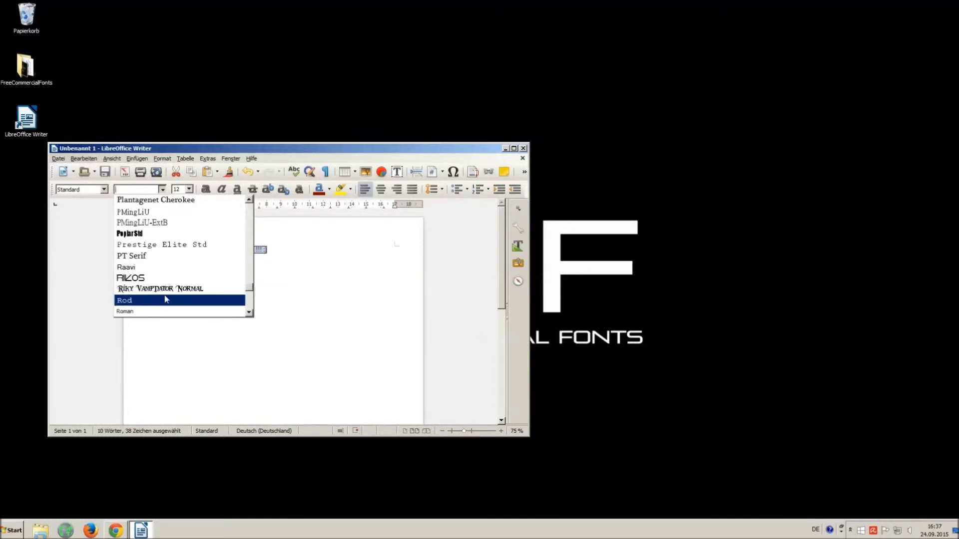
{"action": "left_click", "coordinate": [144, 290]}
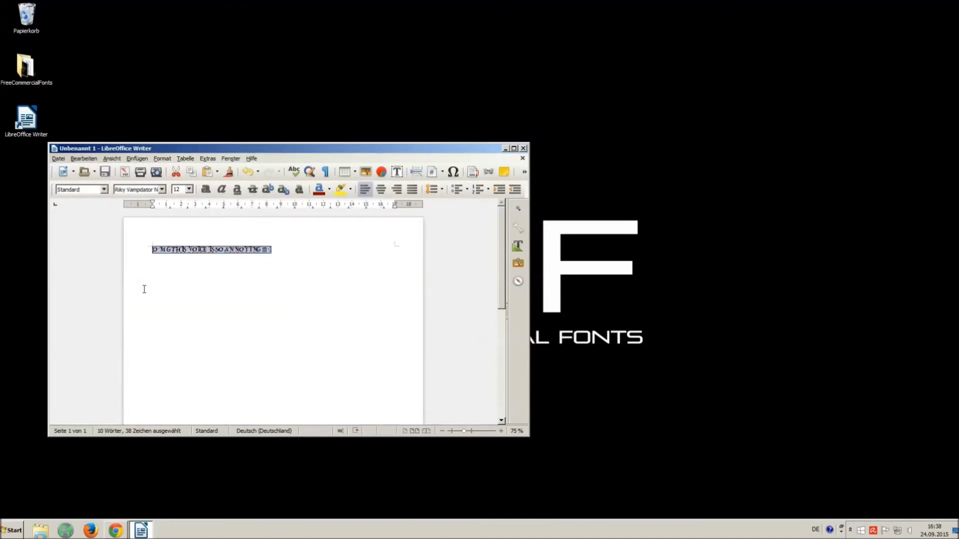
{"action": "left_click", "coordinate": [189, 189]}
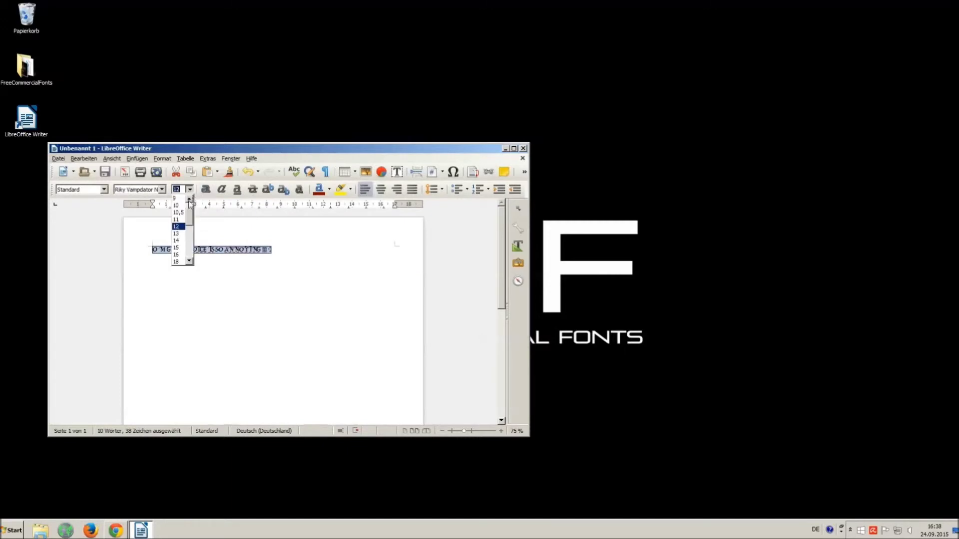
{"action": "left_click", "coordinate": [181, 257]}
- Add extra spaces between the words of the line, then select the whole line
{"action": "left_click", "coordinate": [342, 277]}
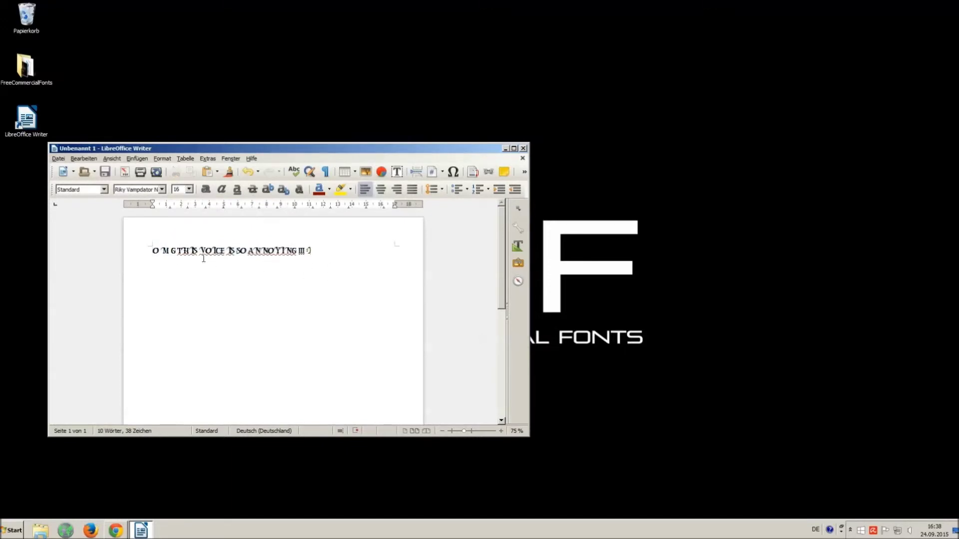
{"action": "left_click", "coordinate": [178, 251]}
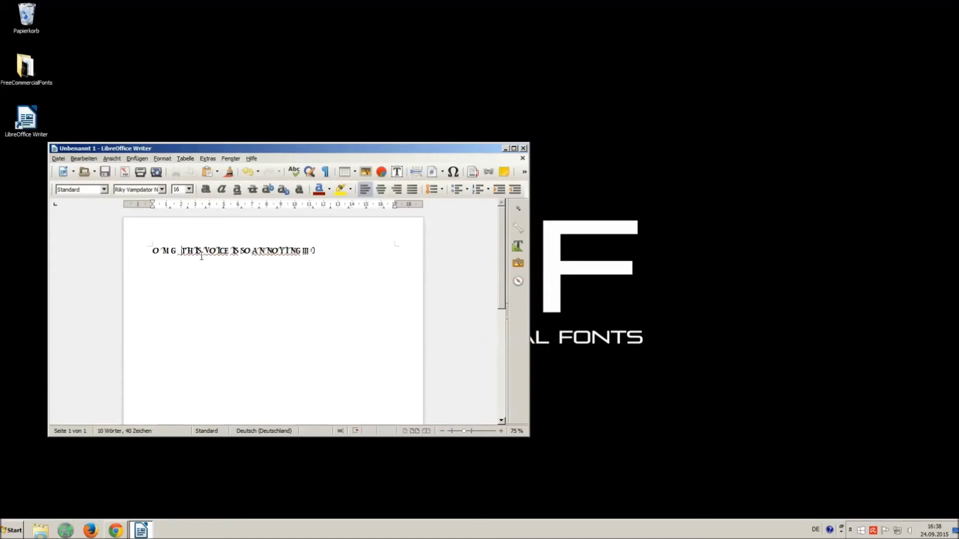
{"action": "left_click", "coordinate": [203, 250]}
{"action": "left_click", "coordinate": [240, 251]}
{"action": "left_click", "coordinate": [250, 250]}
{"action": "left_click", "coordinate": [262, 251]}
{"action": "left_click", "coordinate": [319, 250]}
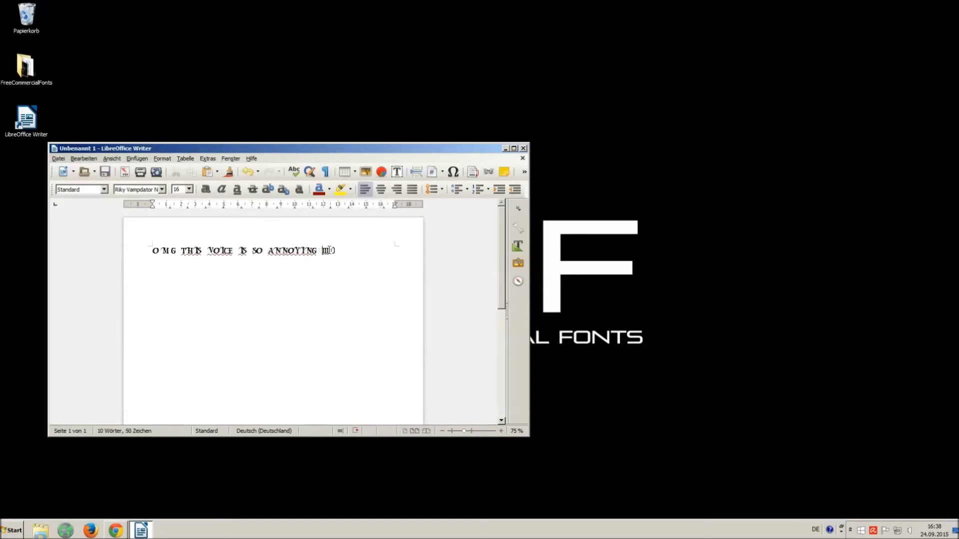
{"action": "left_click", "coordinate": [328, 250]}
{"action": "left_click_drag", "start_coordinate": [360, 252], "coordinate": [145, 229]}
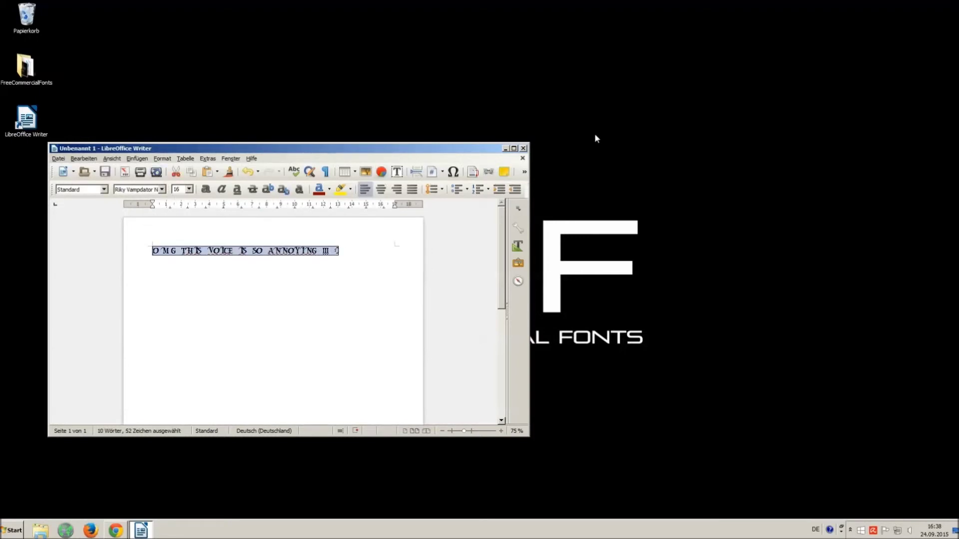
- Close Writer choosing Nicht speichern and bring the YouTube video page back
{"action": "left_click", "coordinate": [523, 148]}
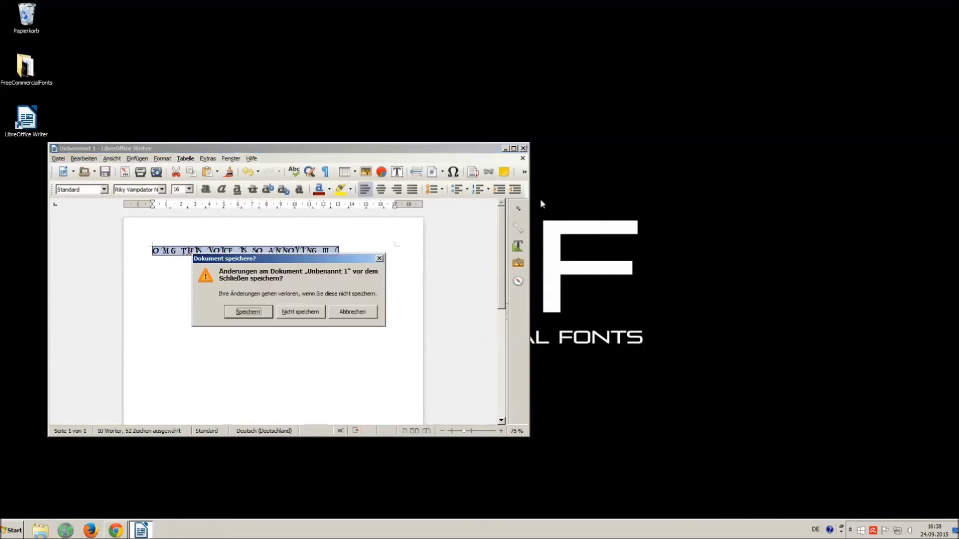
{"action": "left_click", "coordinate": [289, 313]}
{"action": "left_click", "coordinate": [117, 532]}
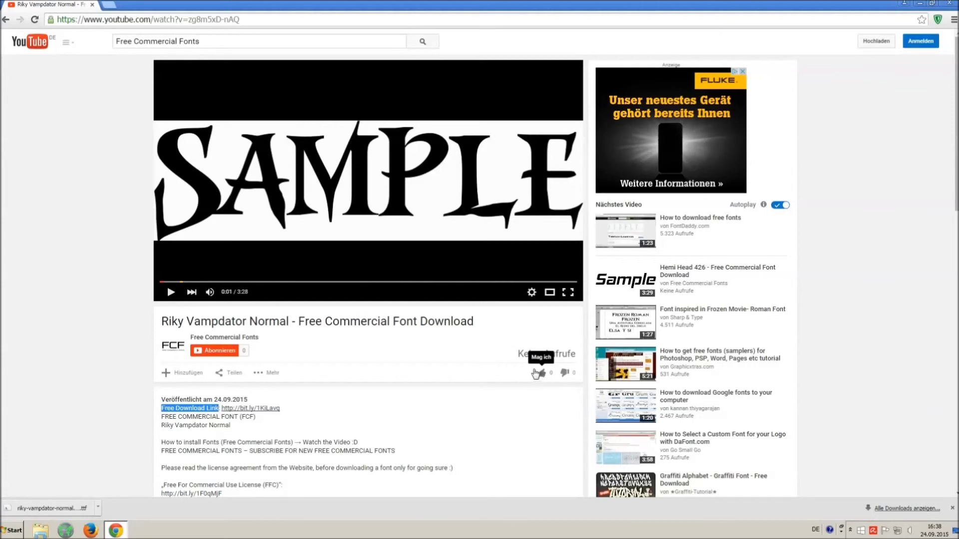
- Dismiss Chrome's downloads bar and select the music credits in the video description
{"action": "left_click", "coordinate": [543, 380]}
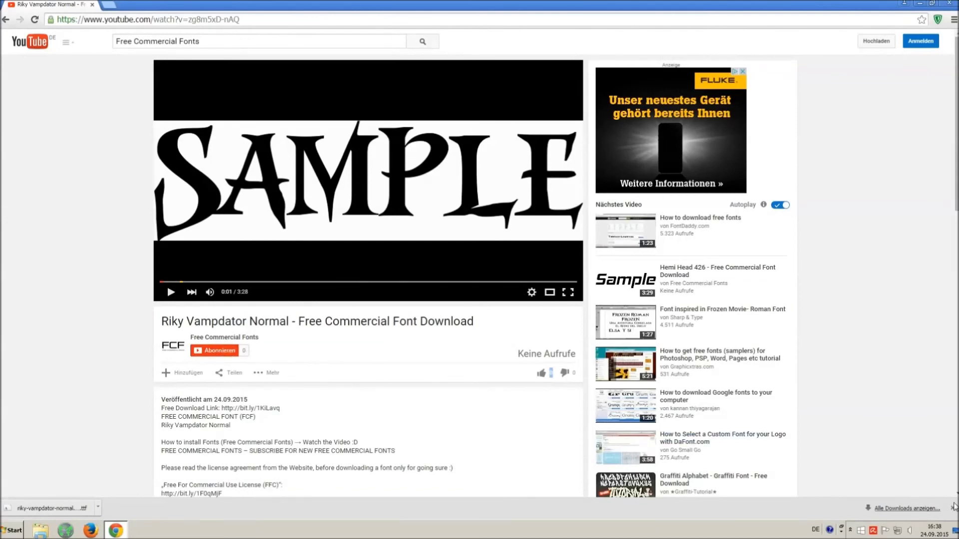
{"action": "left_click", "coordinate": [952, 508]}
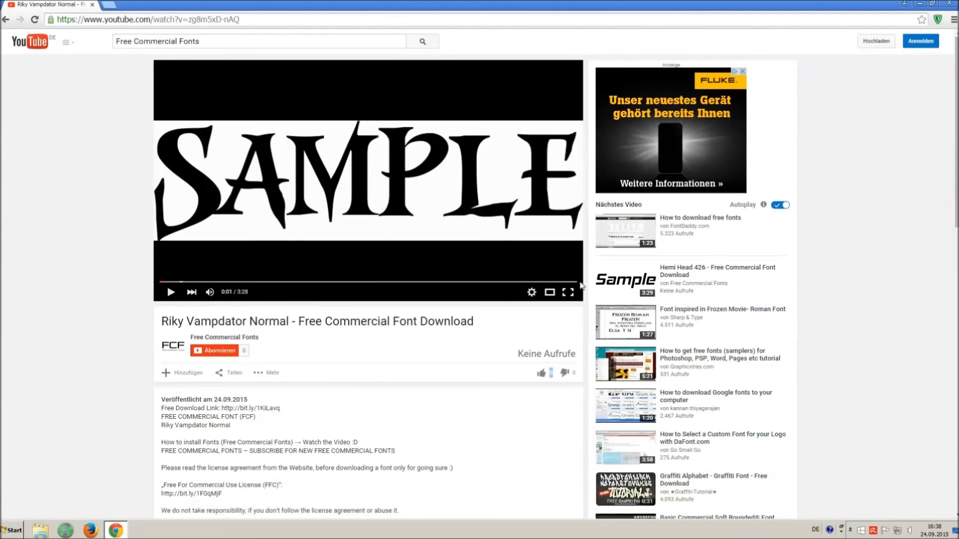
{"action": "scroll", "coordinate": [295, 345], "scroll_direction": "down", "scroll_amount": 3}
{"action": "scroll", "coordinate": [296, 333], "scroll_direction": "down", "scroll_amount": 1}
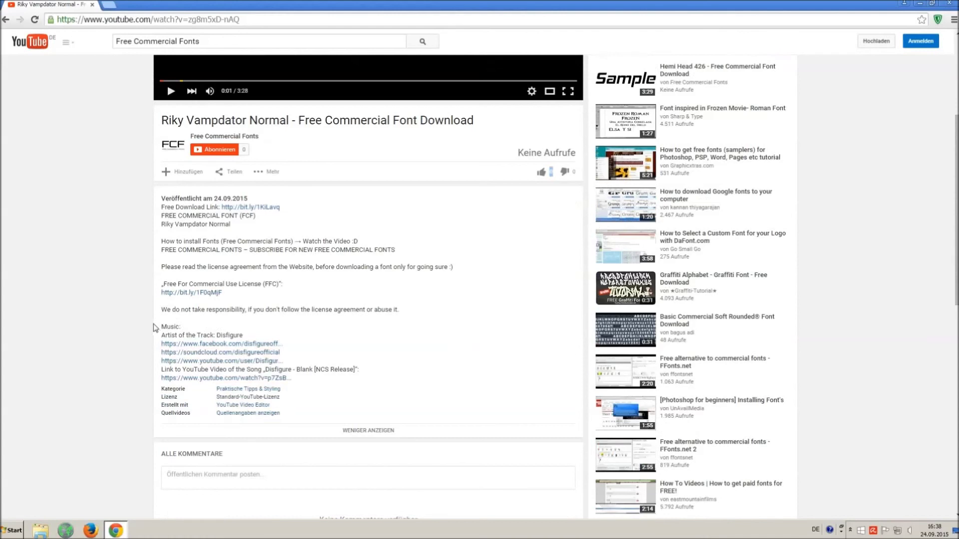
{"action": "left_click_drag", "start_coordinate": [164, 320], "coordinate": [452, 342]}
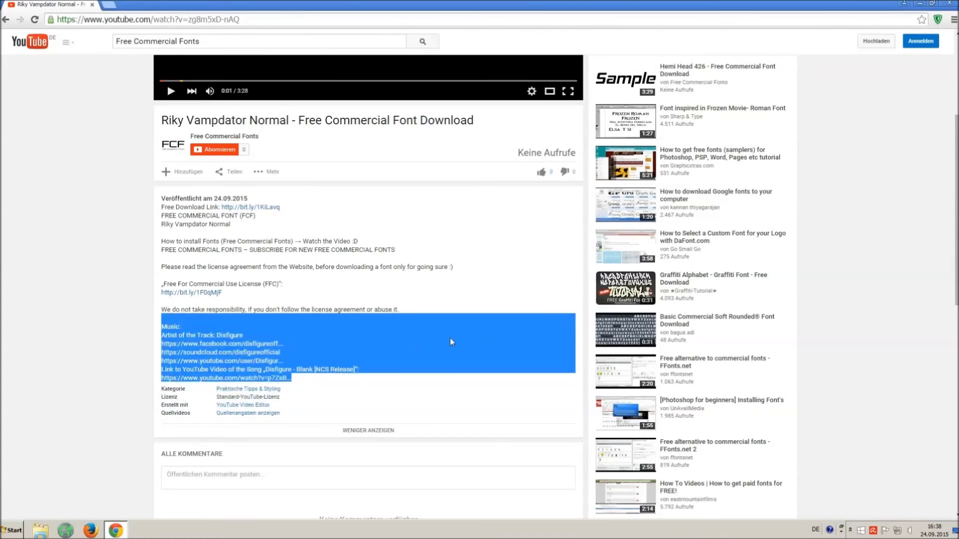